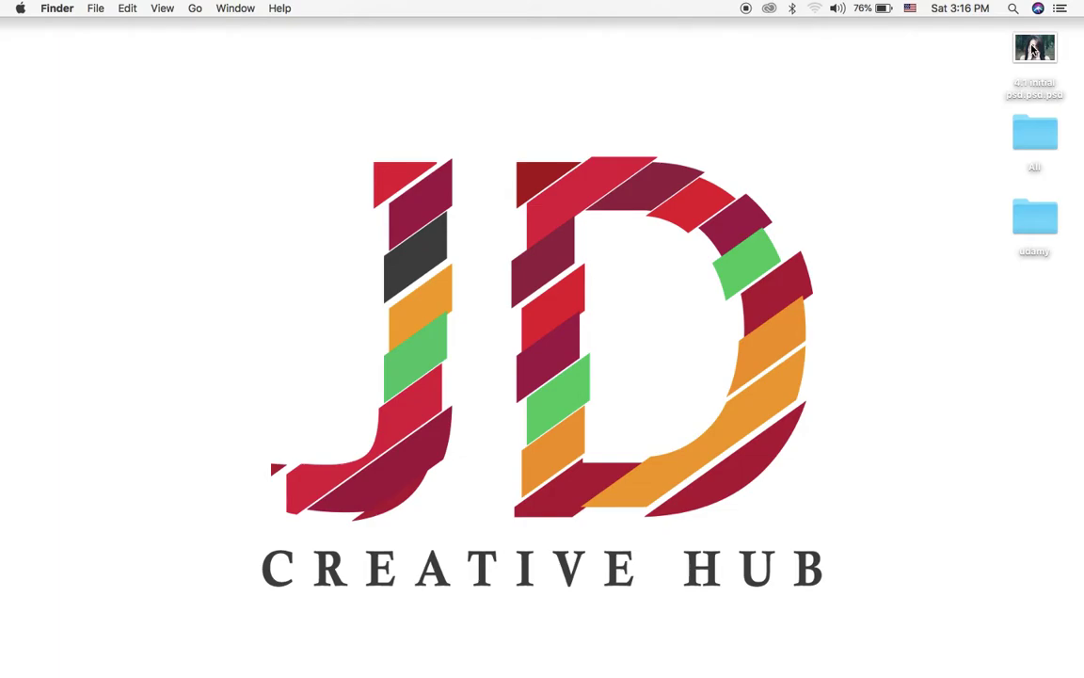
# Open '4.1 initial psd.psd' from the desktop in Photoshop
pyautogui.doubleClick(1033, 50)
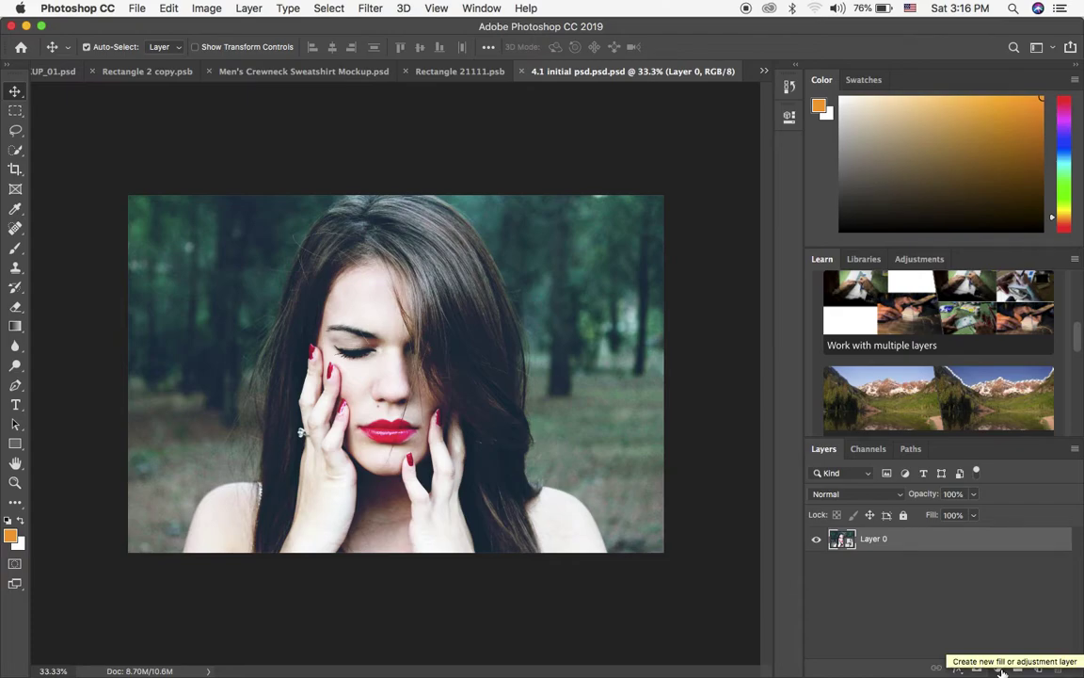
# Add a Black & White adjustment layer above Layer 0 and tune its colour sliders, e.g. Greens 2, Yellows 75
pyautogui.click(999, 670)
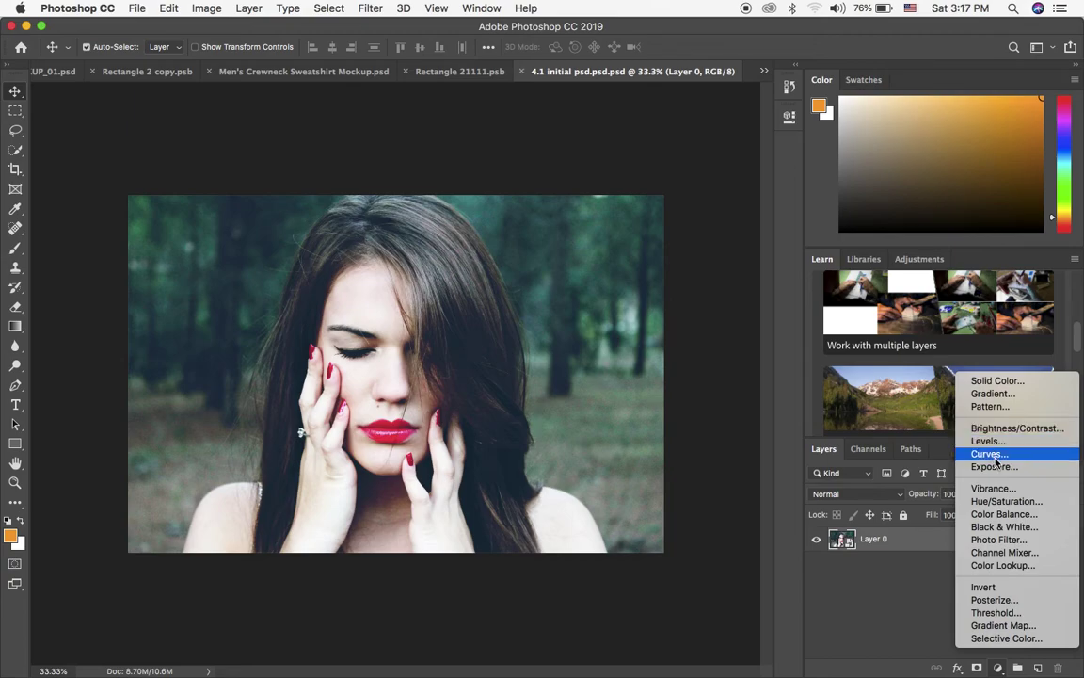
pyautogui.click(997, 529)
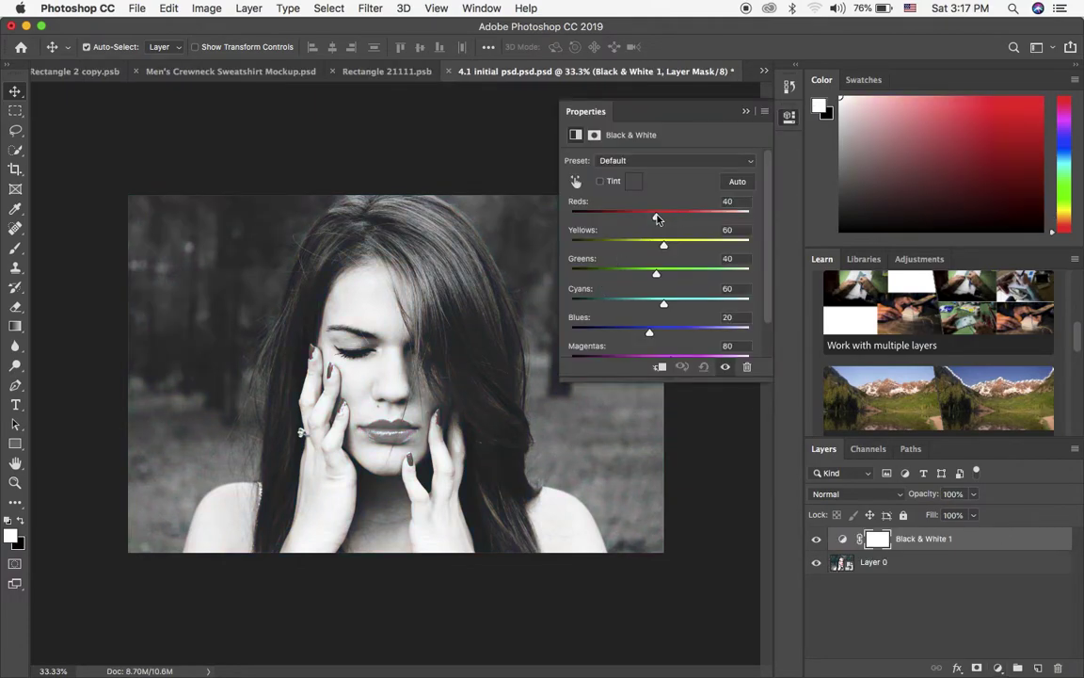
pyautogui.moveTo(656, 218)
pyautogui.mouseDown()
pyautogui.moveTo(672, 248)
pyautogui.moveTo(644, 275)
pyautogui.moveTo(671, 306)
pyautogui.moveTo(661, 333)
pyautogui.mouseUp()
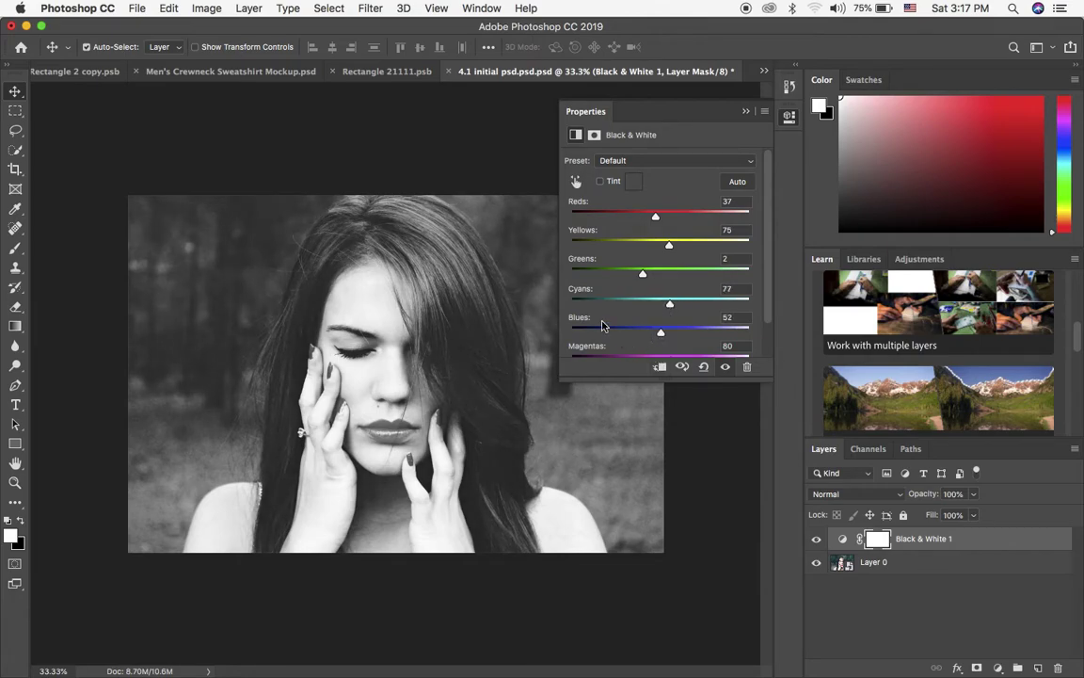
pyautogui.click(745, 112)
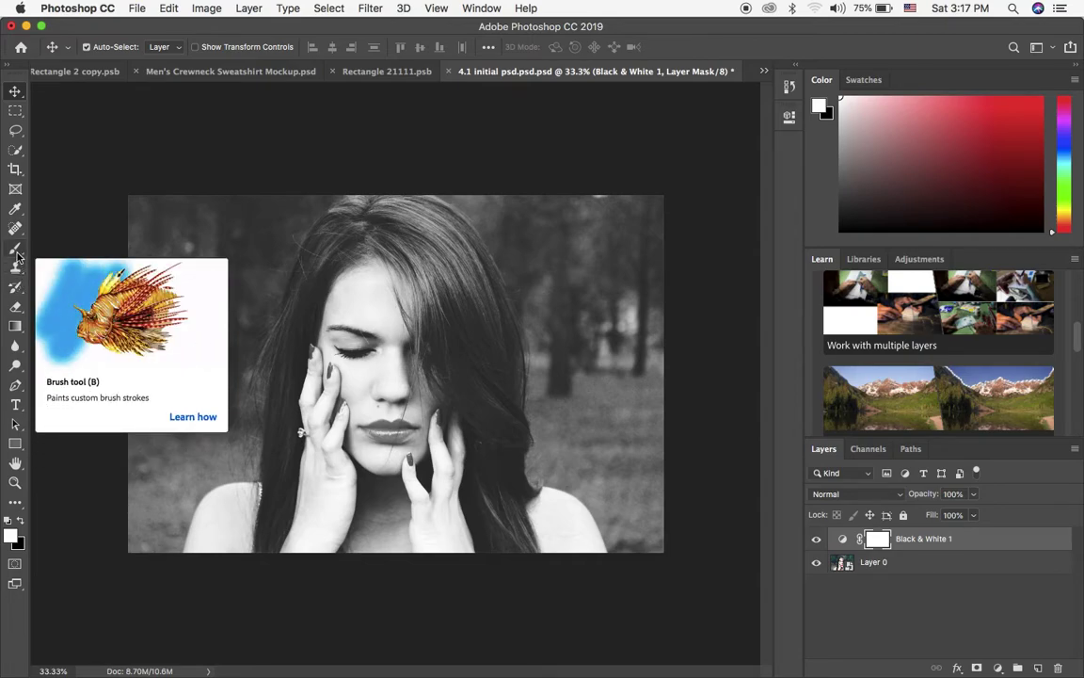
# Set up a soft 0%-hardness brush, then resize it to about 175 px with the bracket keys
pyautogui.click(17, 256)
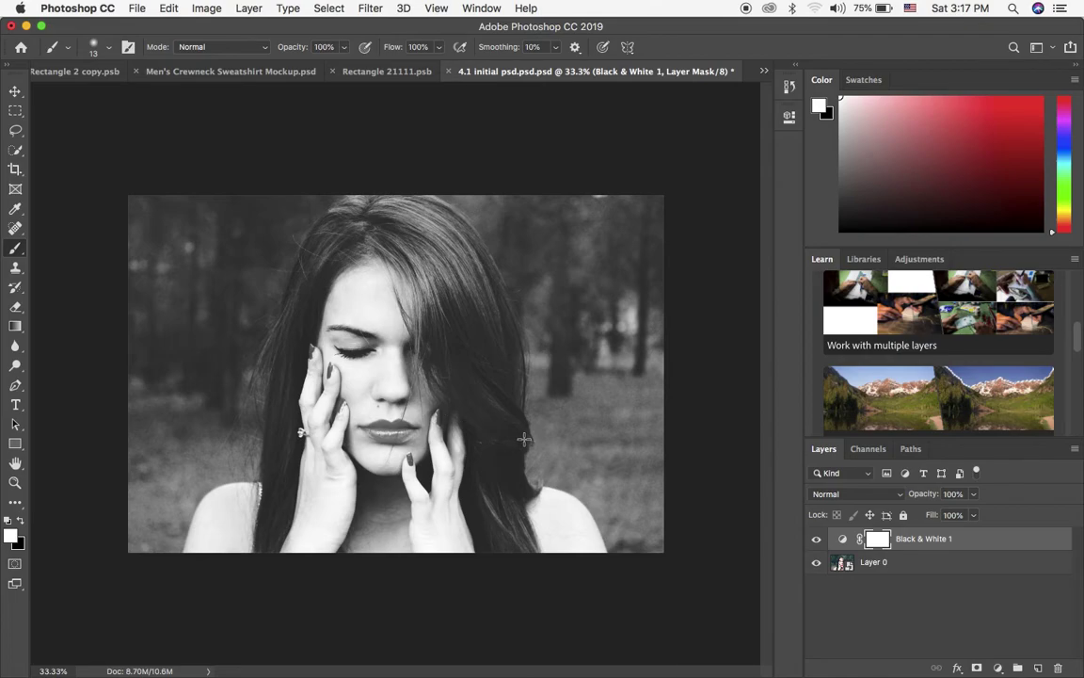
pyautogui.click(102, 47)
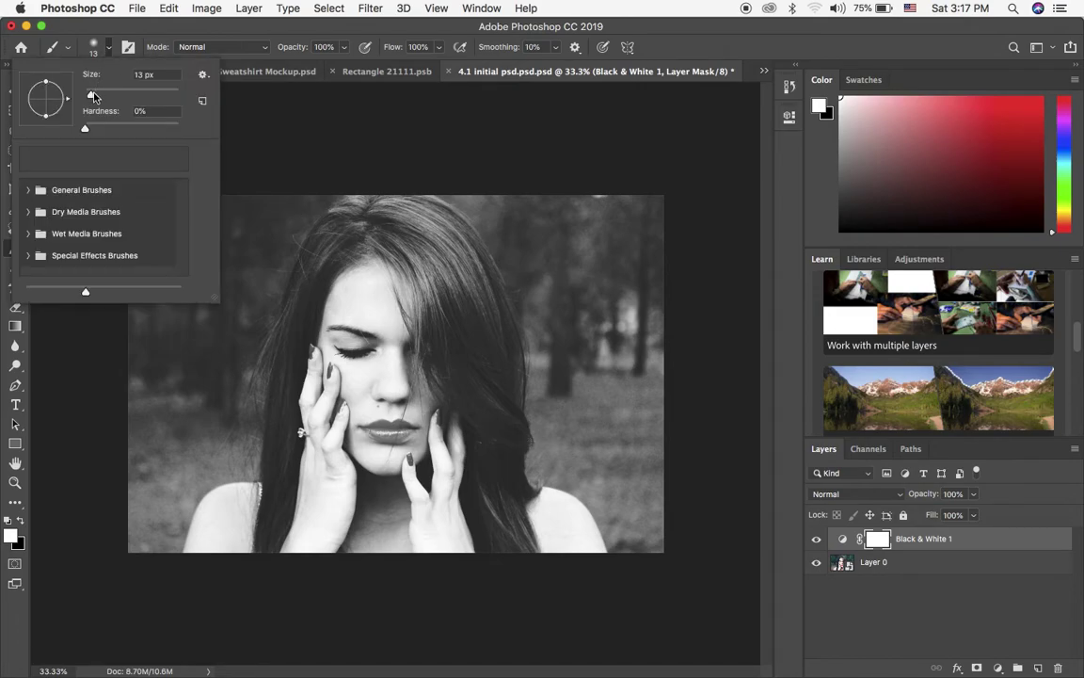
pyautogui.moveTo(91, 94); pyautogui.dragTo(112, 97)
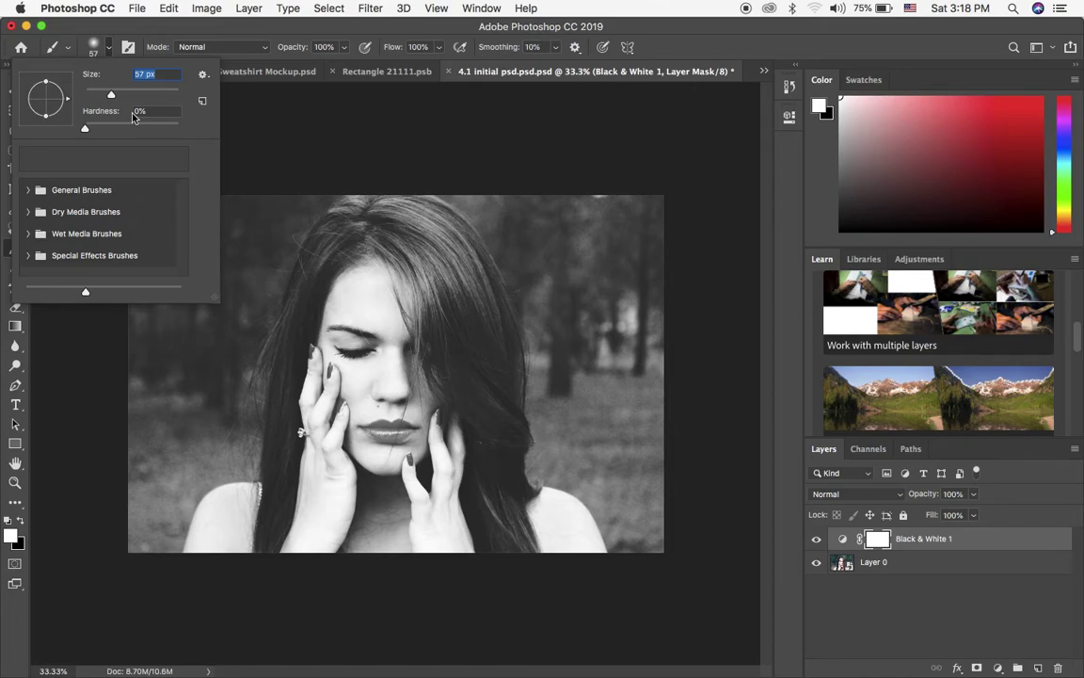
pyautogui.moveTo(112, 96); pyautogui.dragTo(137, 97)
pyautogui.click(288, 32)
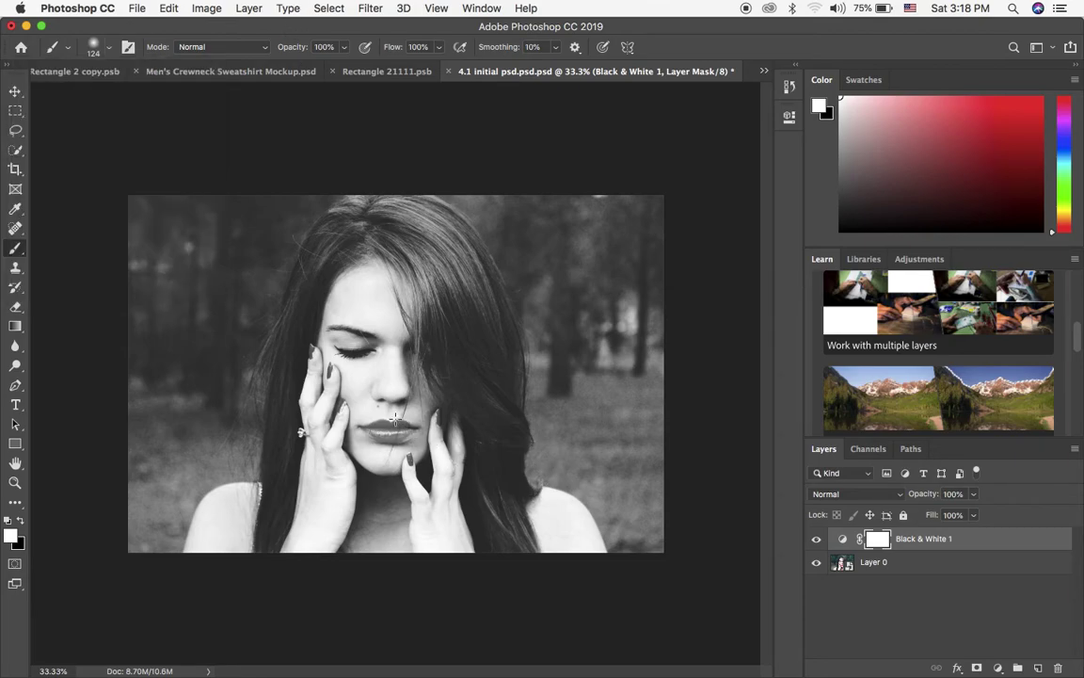
pyautogui.scroll(3, 396, 419)
pyautogui.press('[')
pyautogui.press('[')
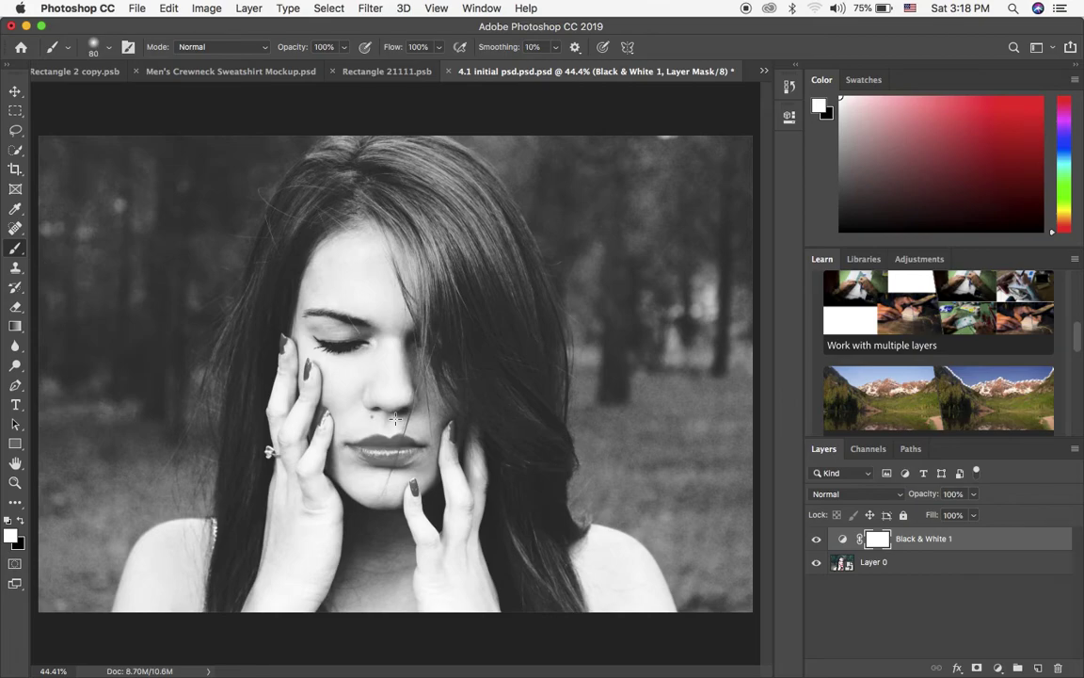
pyautogui.press(']')
pyautogui.press(']')
pyautogui.press(']')
pyautogui.press(']')
pyautogui.press(']')
pyautogui.press(']')
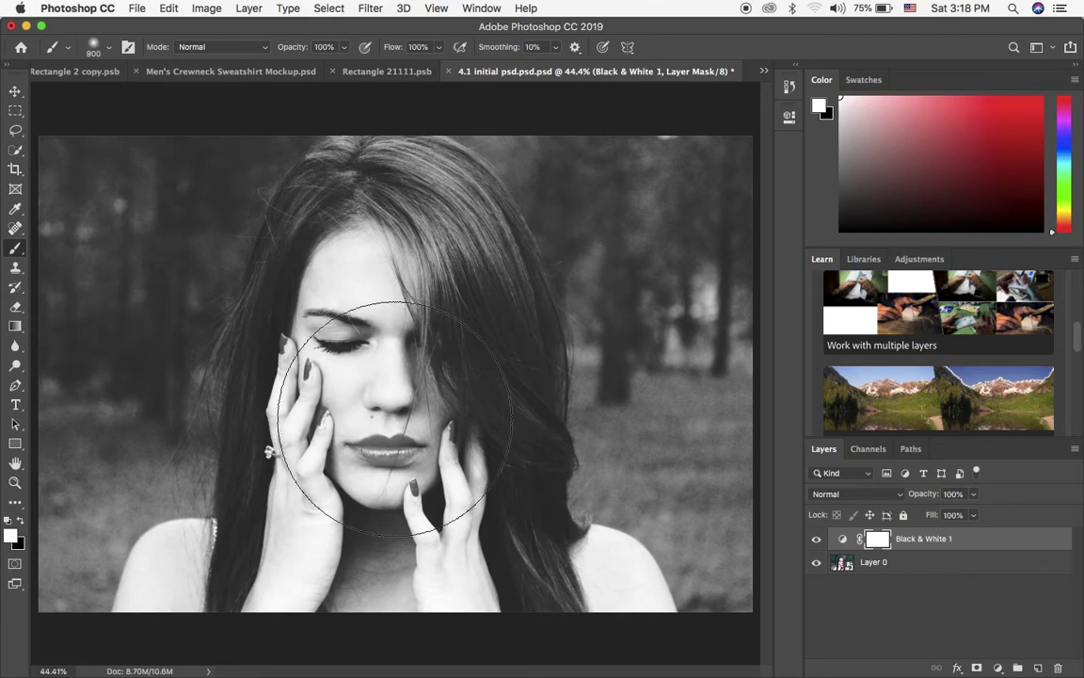
pyautogui.press('[')
pyautogui.press('[')
pyautogui.press('[')
pyautogui.press('[')
pyautogui.press('[')
pyautogui.press('[')
pyautogui.press('[')
pyautogui.press('[')
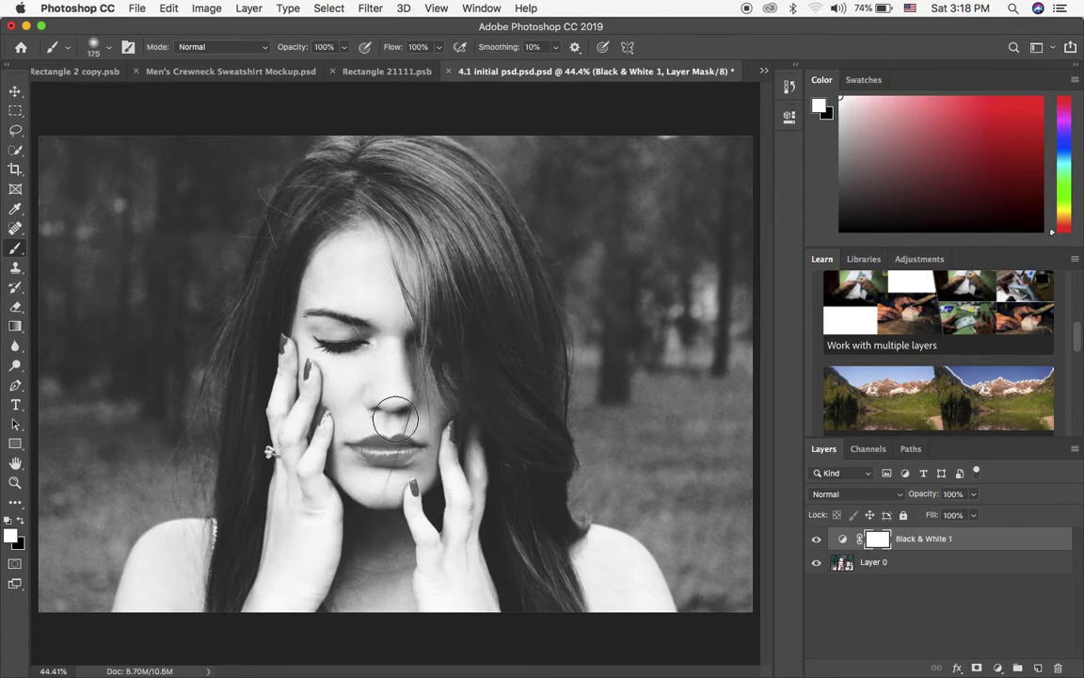
pyautogui.press('[')
# Make black the foreground colour and start painting the lips on the Black & White 1 mask
pyautogui.moveTo(363, 453)
pyautogui.mouseDown()
pyautogui.moveTo(391, 447)
pyautogui.moveTo(367, 443)
pyautogui.mouseUp()
pyautogui.click(19, 521)
pyautogui.moveTo(378, 451)
pyautogui.mouseDown()
pyautogui.moveTo(399, 445)
pyautogui.moveTo(384, 452)
pyautogui.mouseUp()
# Zoom in, shrink the brush, and paint across the rest of the lips to restore their red
pyautogui.scroll(1, 383, 452)
pyautogui.scroll(2, 383, 452)
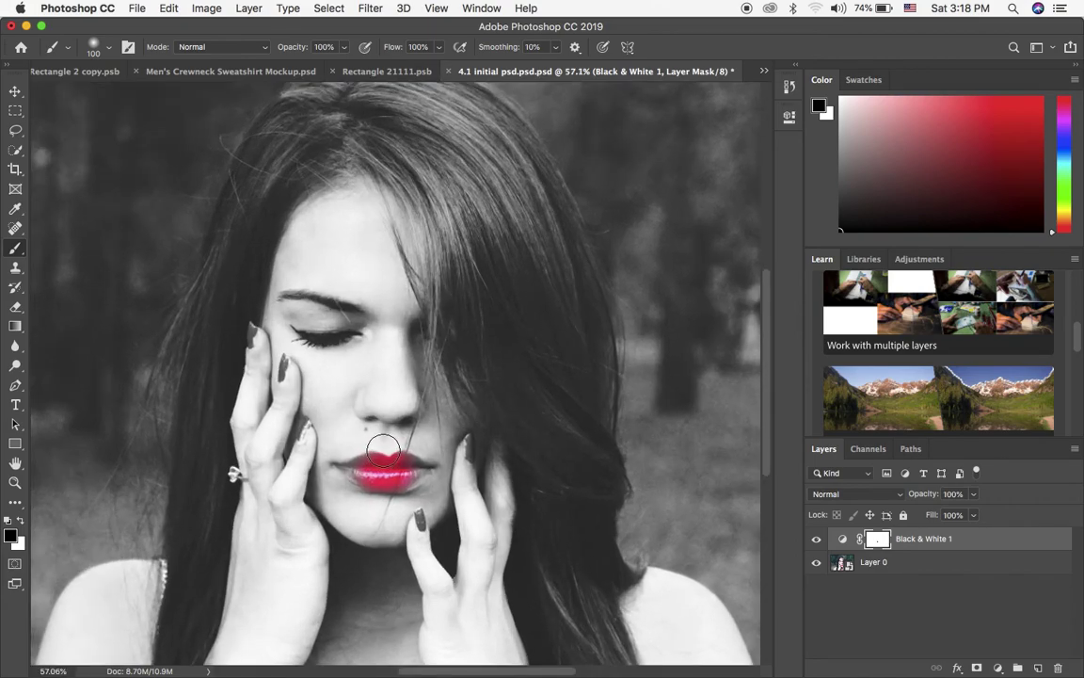
pyautogui.scroll(3, 381, 471)
pyautogui.scroll(2, 379, 505)
pyautogui.press('[')
pyautogui.press('[')
pyautogui.press('[')
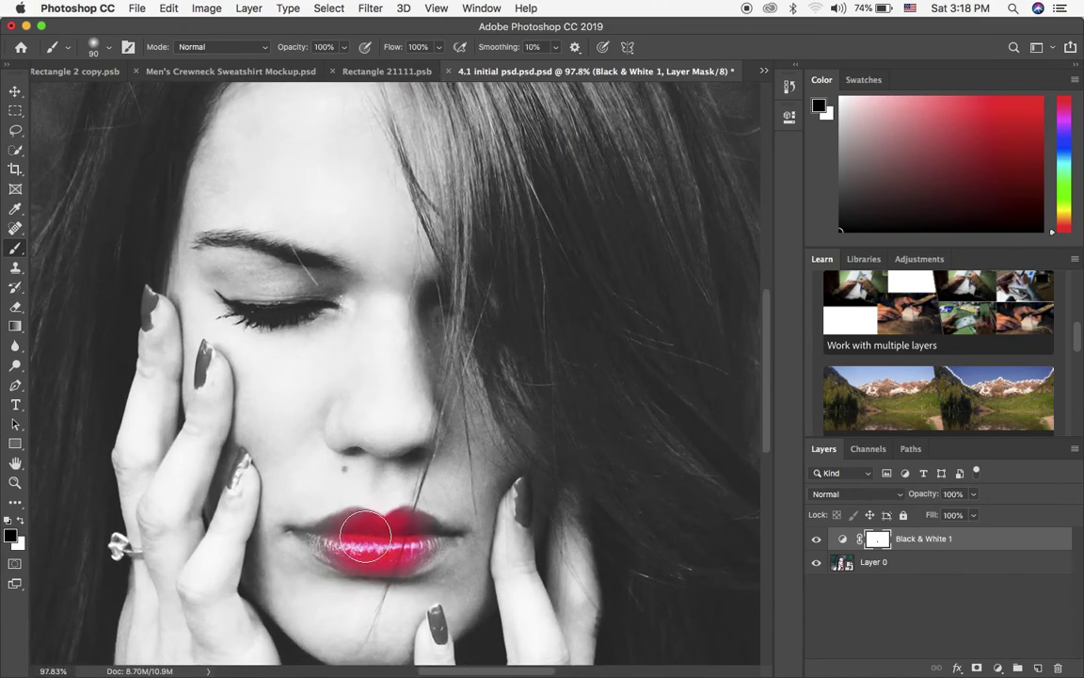
pyautogui.moveTo(365, 536)
pyautogui.mouseDown()
pyautogui.moveTo(315, 541)
pyautogui.moveTo(416, 544)
pyautogui.moveTo(454, 525)
pyautogui.moveTo(431, 551)
pyautogui.moveTo(331, 546)
pyautogui.moveTo(428, 543)
pyautogui.mouseUp()
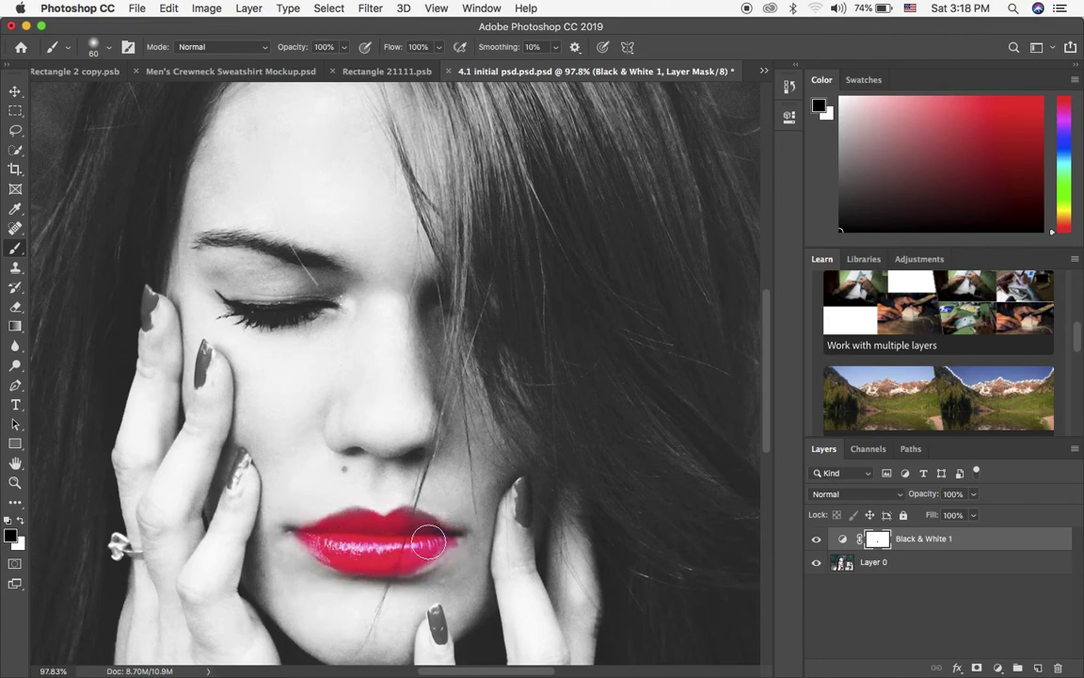
pyautogui.hscroll(-3, 407, 541)
pyautogui.scroll(1, 407, 541)
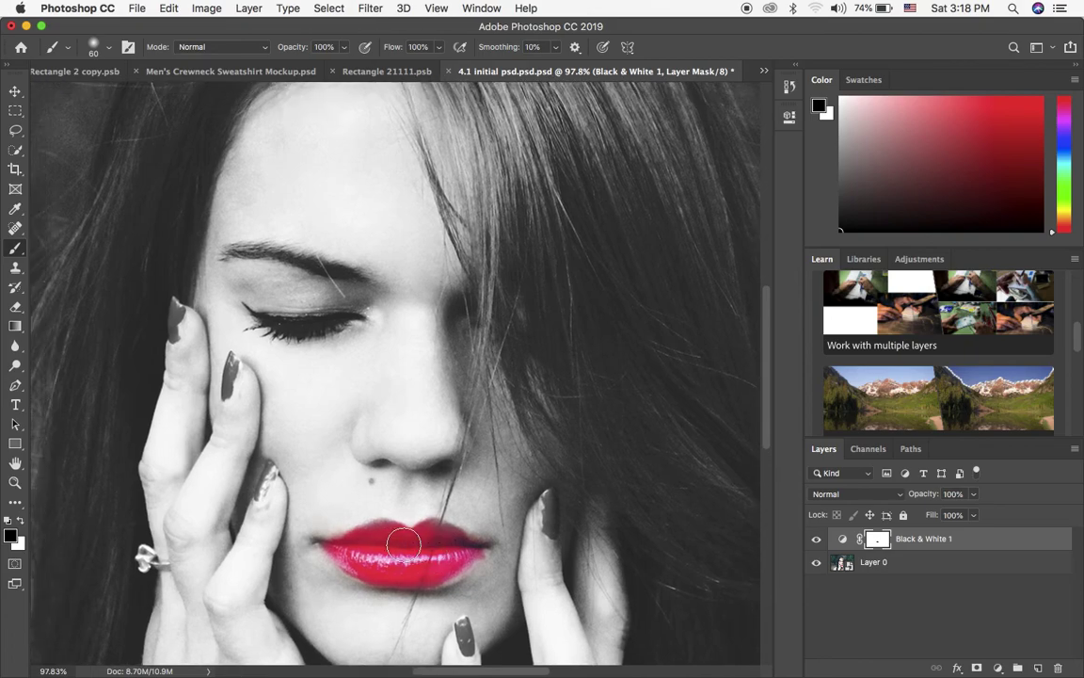
pyautogui.scroll(-3, 403, 544)
pyautogui.scroll(-2, 402, 544)
pyautogui.scroll(-3, 404, 546)
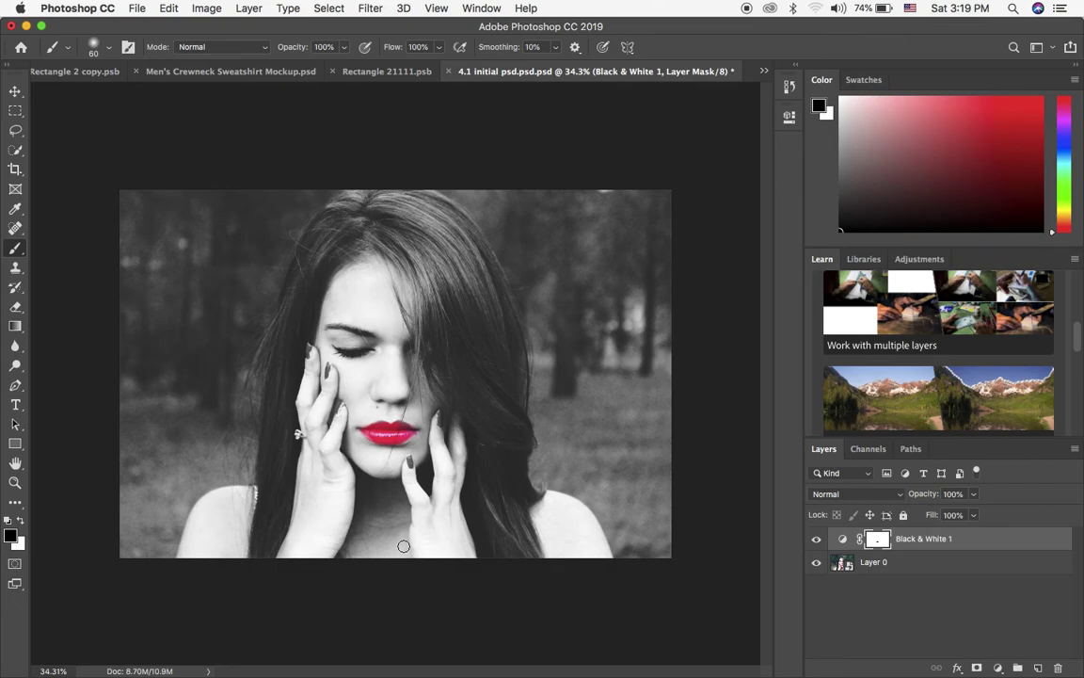
# Paint black on the mask over three fingernails on both hands to bring back their red
pyautogui.scroll(2, 404, 546)
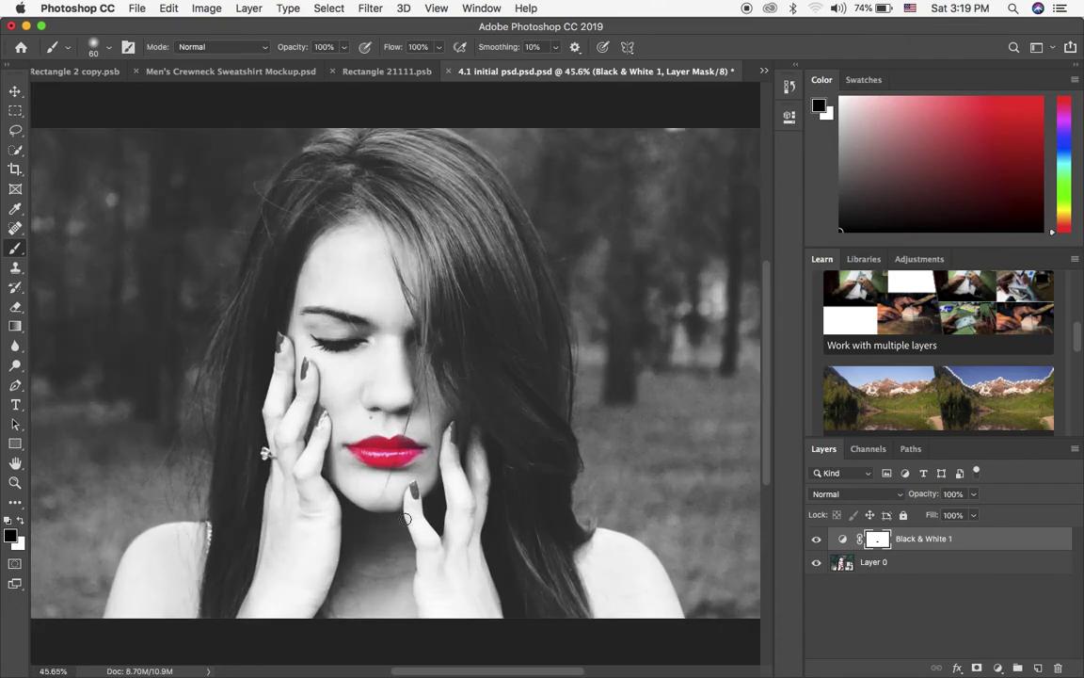
pyautogui.scroll(2, 408, 527)
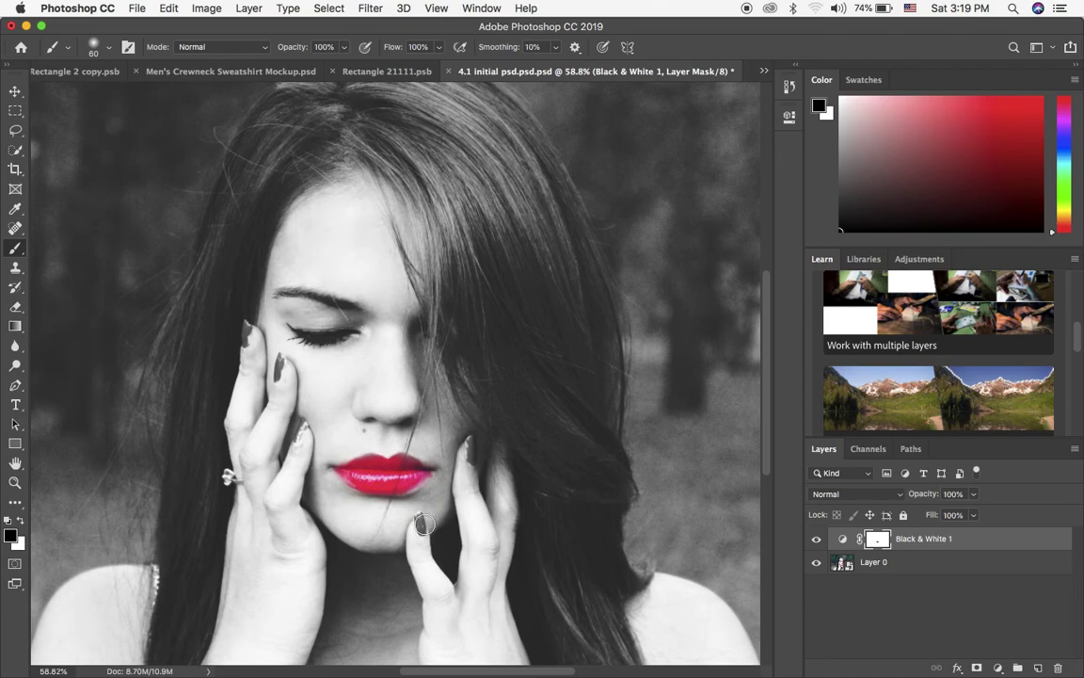
pyautogui.moveTo(414, 520); pyautogui.dragTo(424, 528)
pyautogui.moveTo(423, 521); pyautogui.dragTo(418, 518)
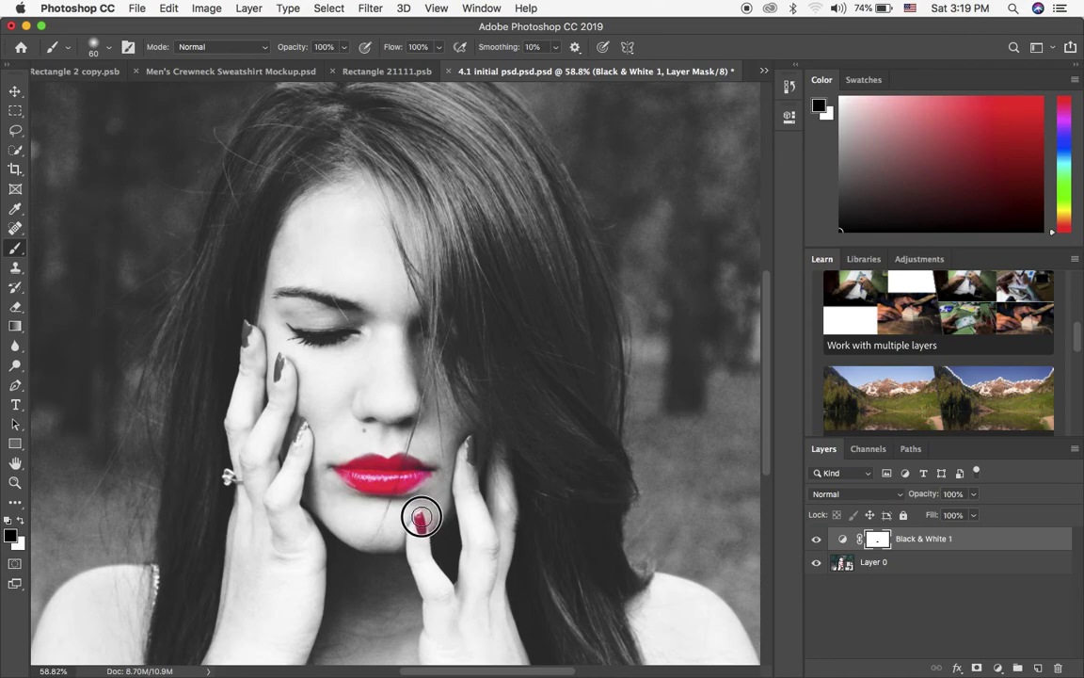
pyautogui.moveTo(473, 455); pyautogui.dragTo(471, 446)
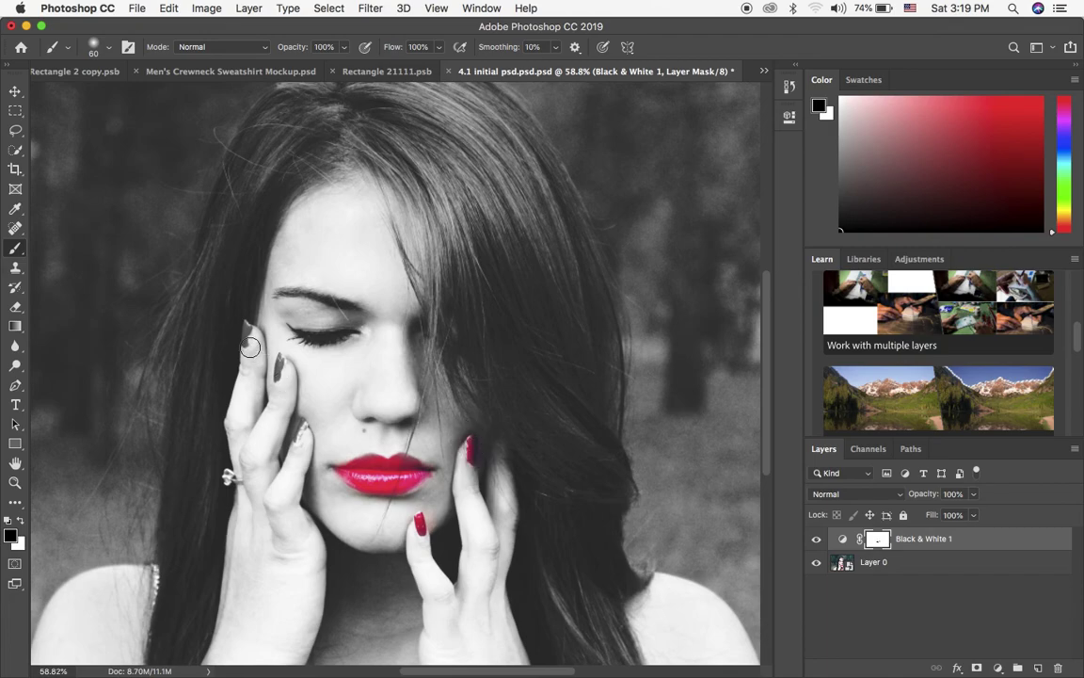
pyautogui.moveTo(242, 331); pyautogui.dragTo(244, 325)
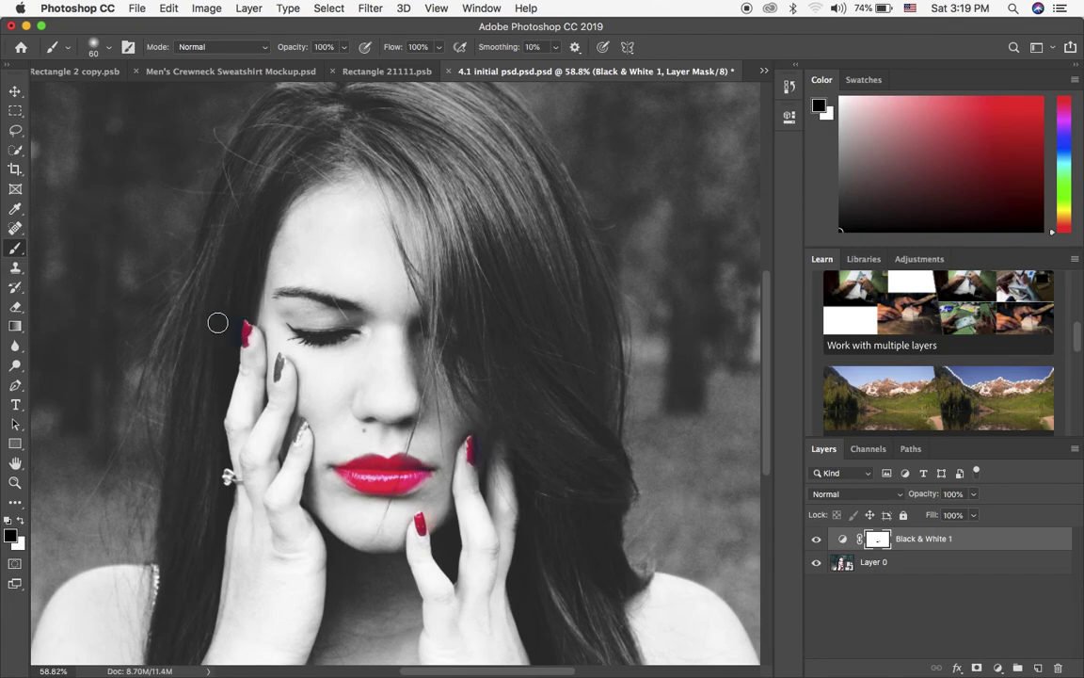
pyautogui.hscroll(-3, 217, 323)
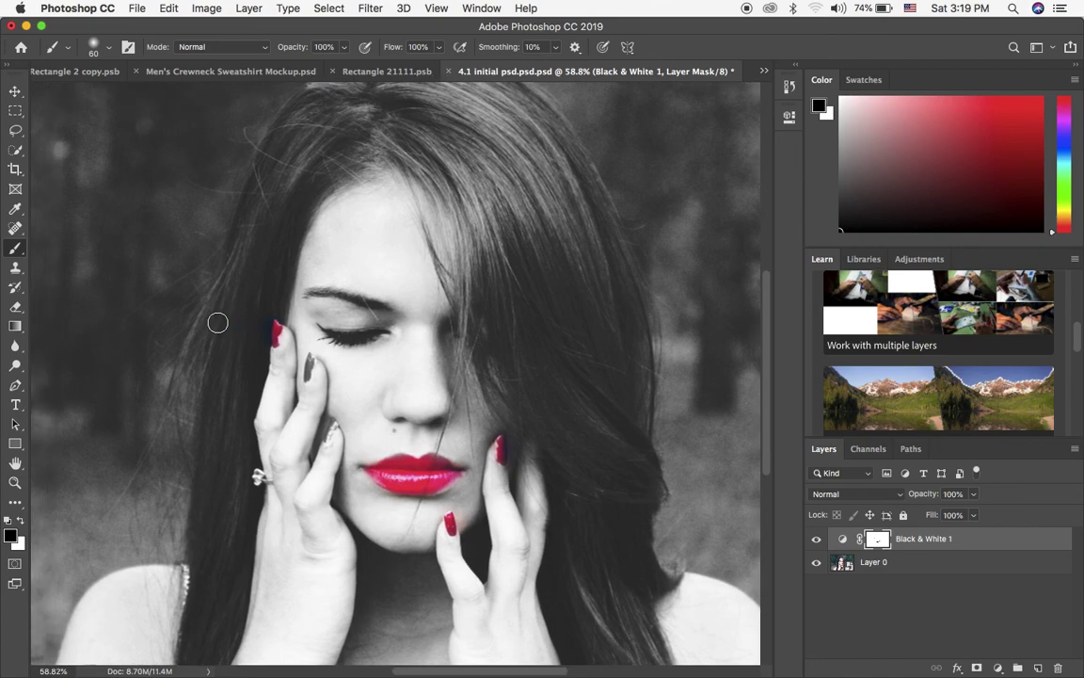